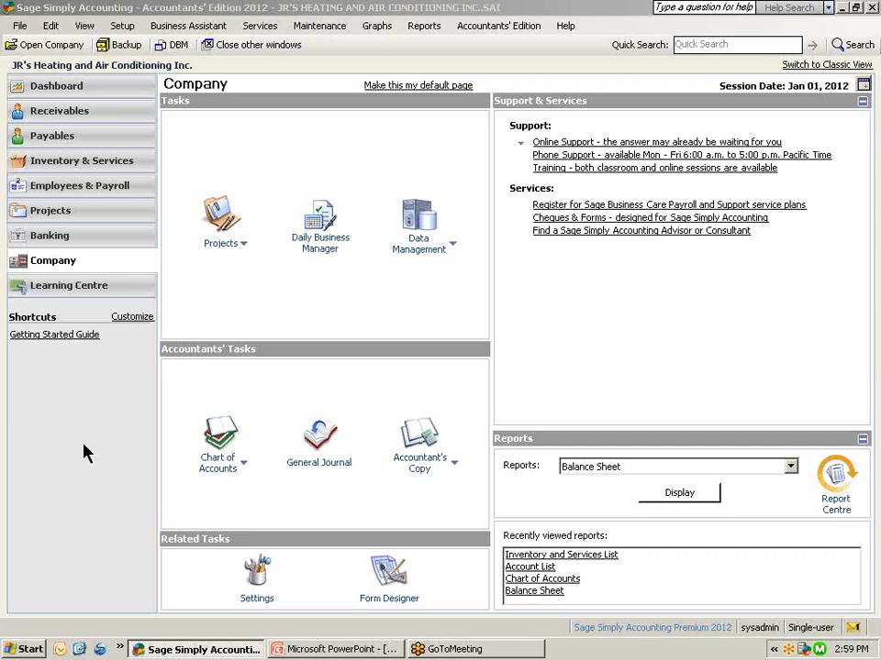
Review the backup settings in the company settings and accept them.
{"action": "left_click", "coordinate": [124, 30]}
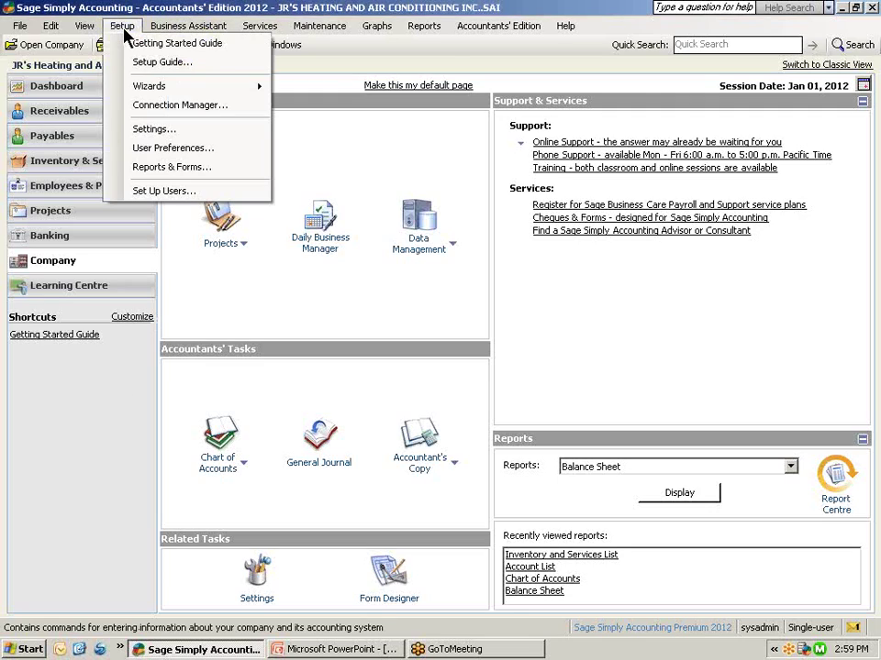
{"action": "left_click", "coordinate": [116, 134]}
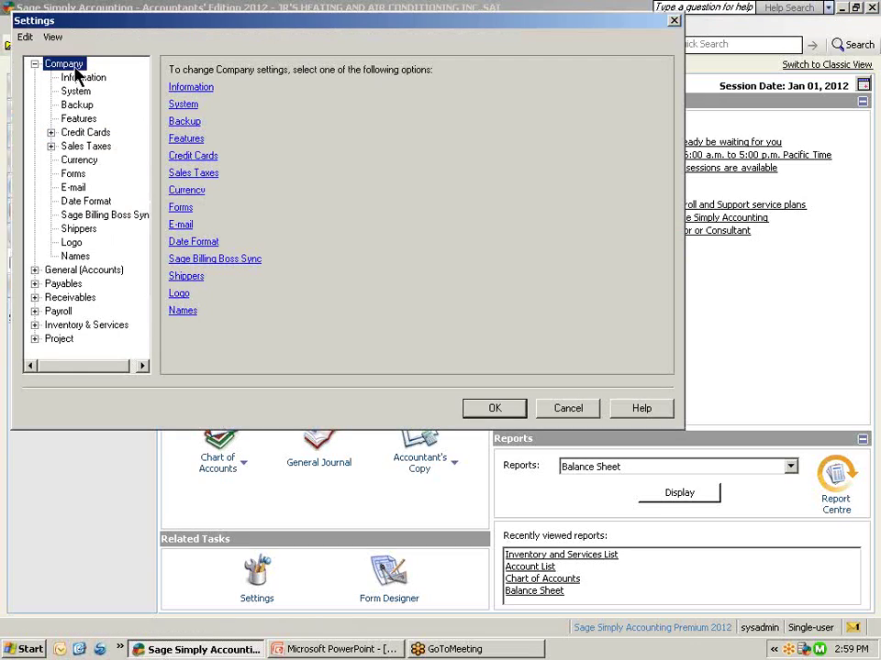
{"action": "left_click", "coordinate": [77, 107]}
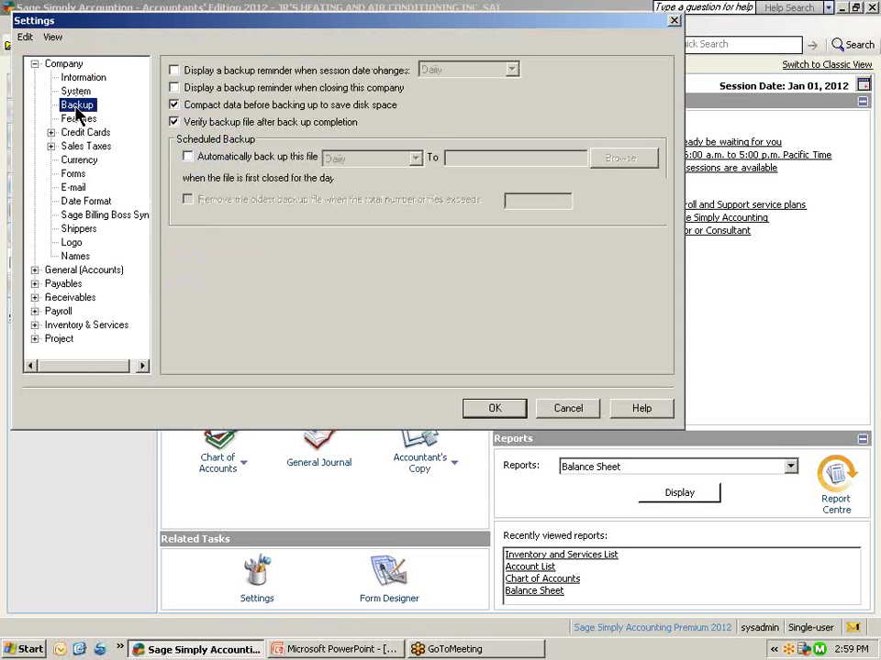
{"action": "left_click", "coordinate": [494, 409]}
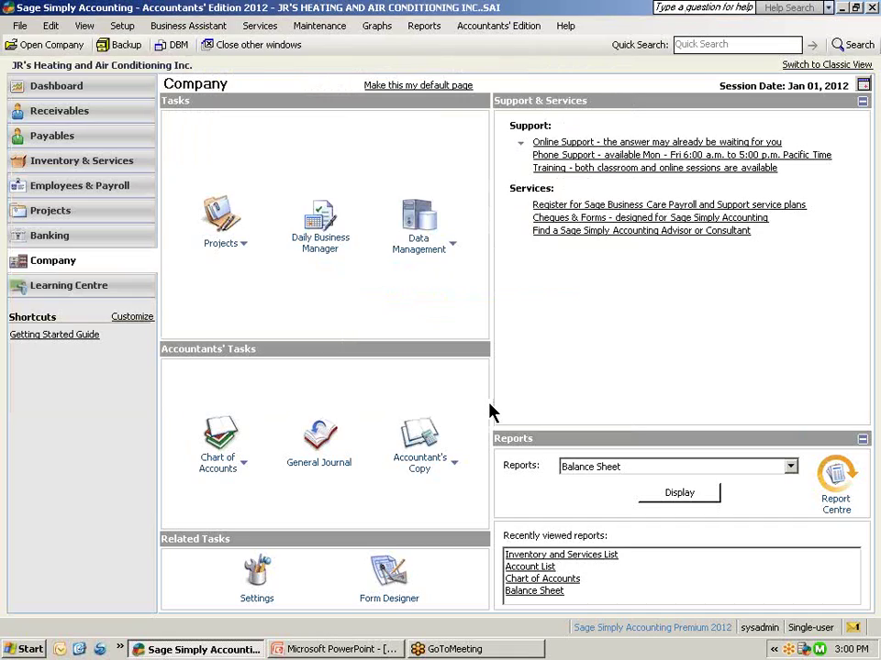
Open the Backup dialog through File > Data Management > Backup, proposing the file name 'Backup'.
{"action": "left_click", "coordinate": [122, 52]}
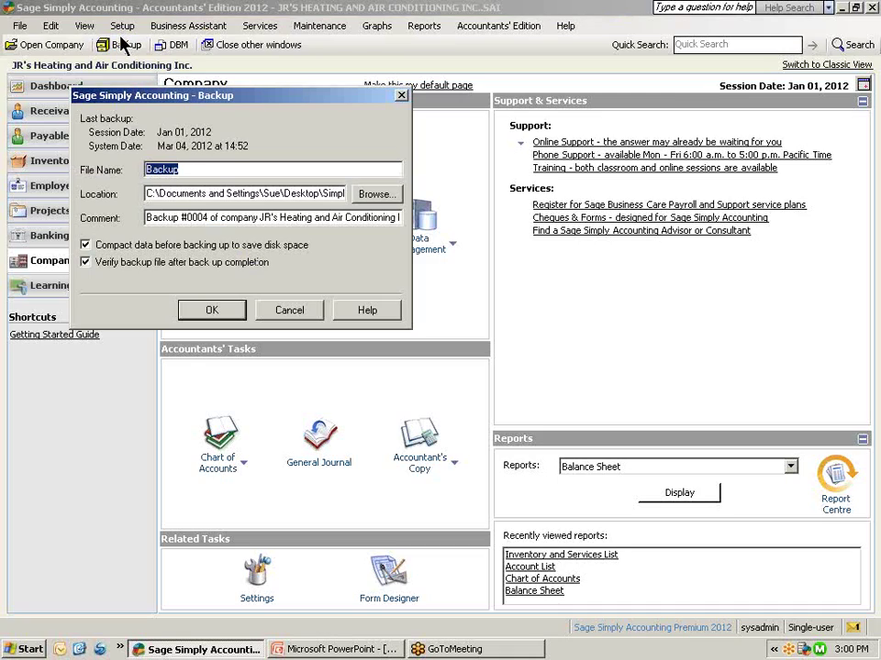
{"action": "left_click", "coordinate": [289, 310]}
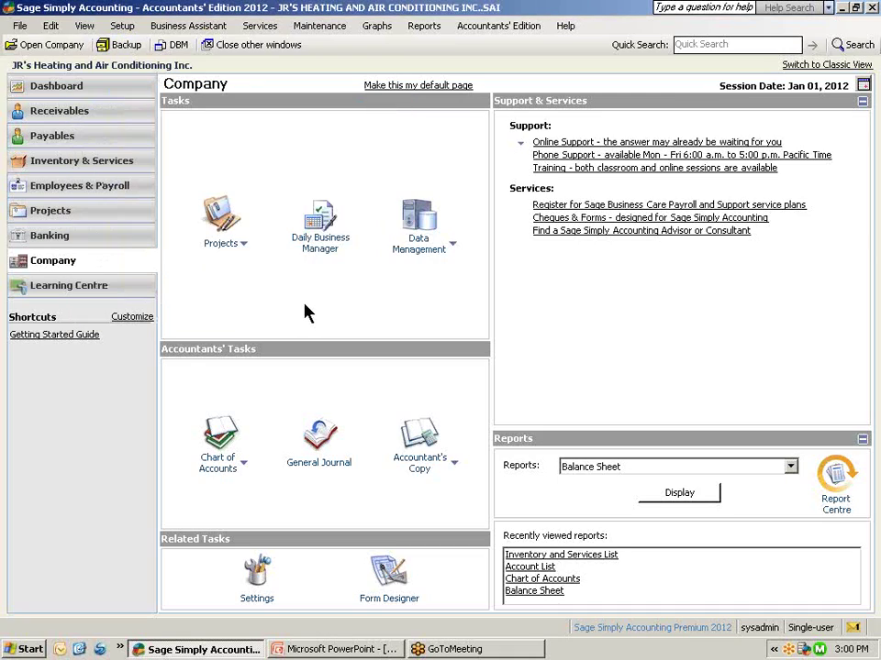
{"action": "left_click", "coordinate": [19, 26]}
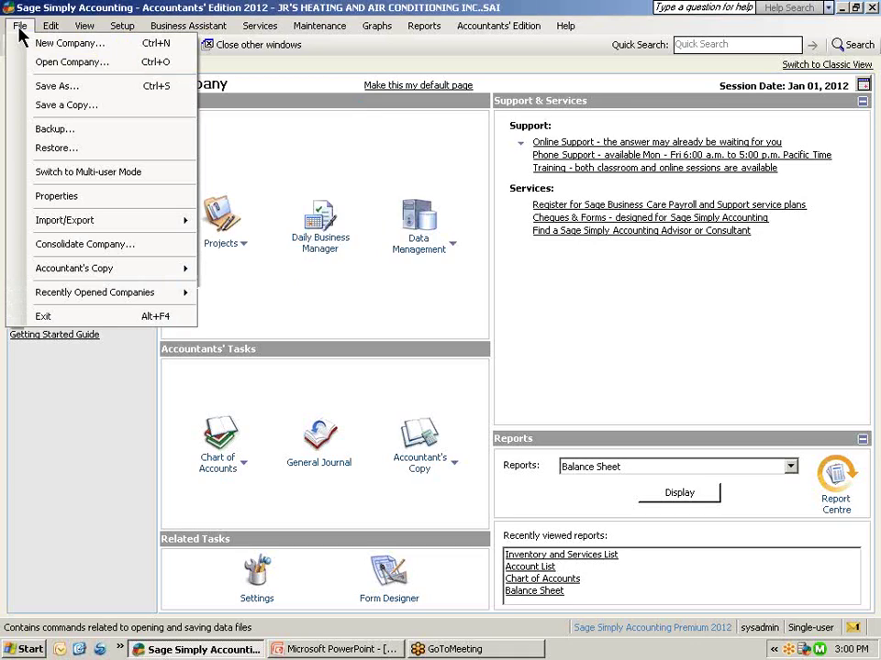
{"action": "left_click", "coordinate": [360, 290]}
{"action": "left_click", "coordinate": [455, 255]}
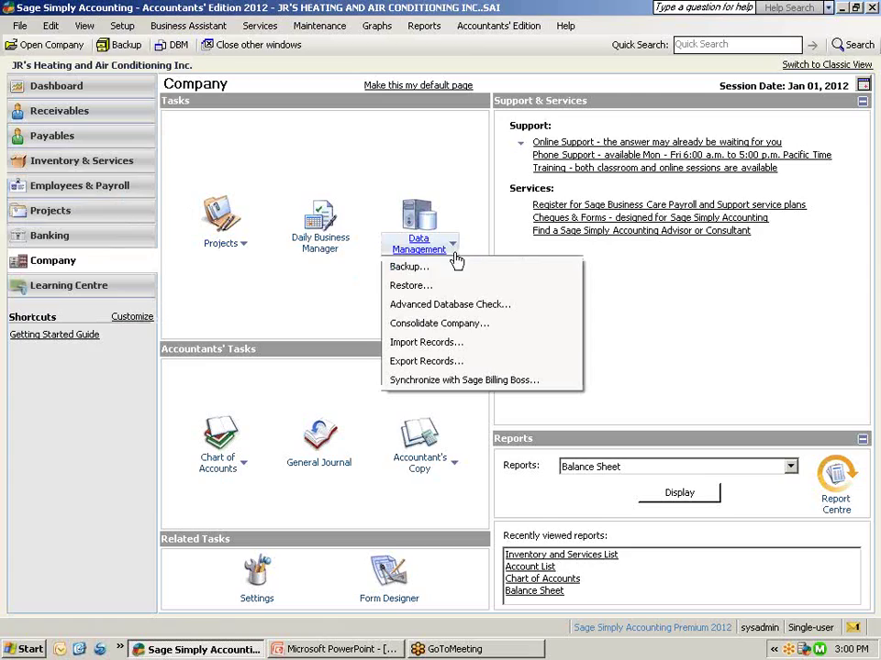
{"action": "left_click", "coordinate": [456, 269]}
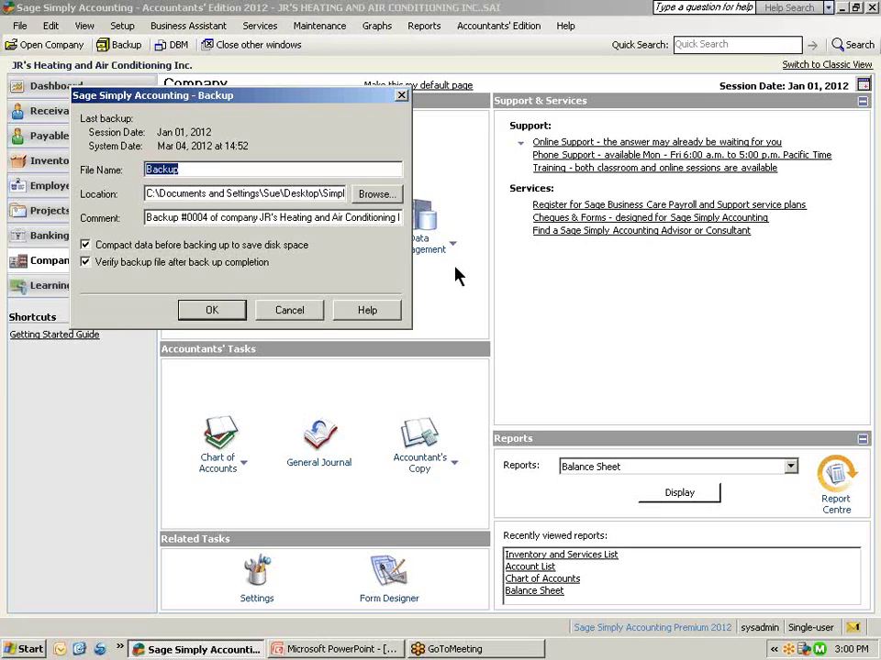
Point the backup location to Simply Accounting Company Information > Backups, ready to edit the file name.
{"action": "left_click", "coordinate": [375, 195]}
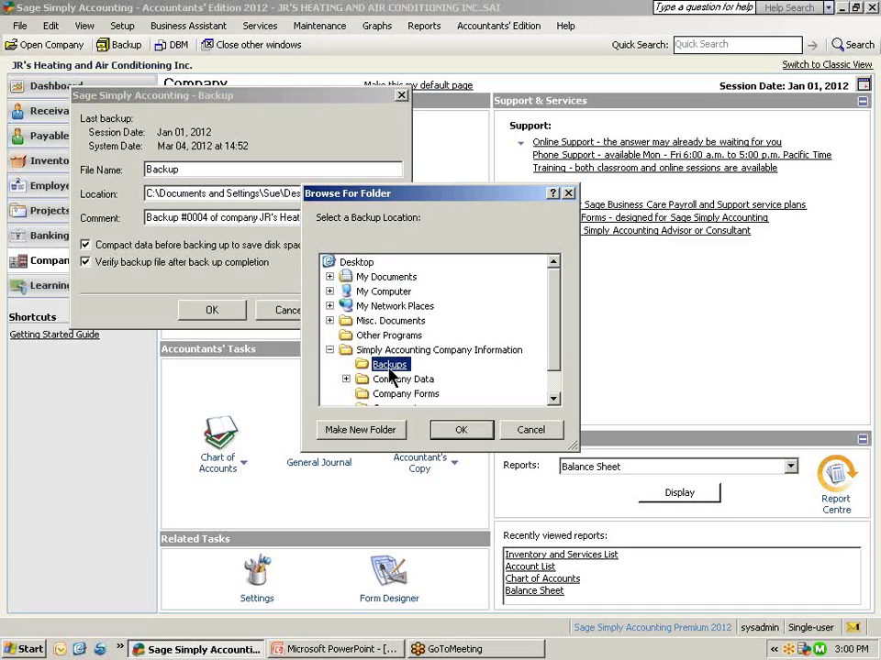
{"action": "left_click", "coordinate": [464, 433]}
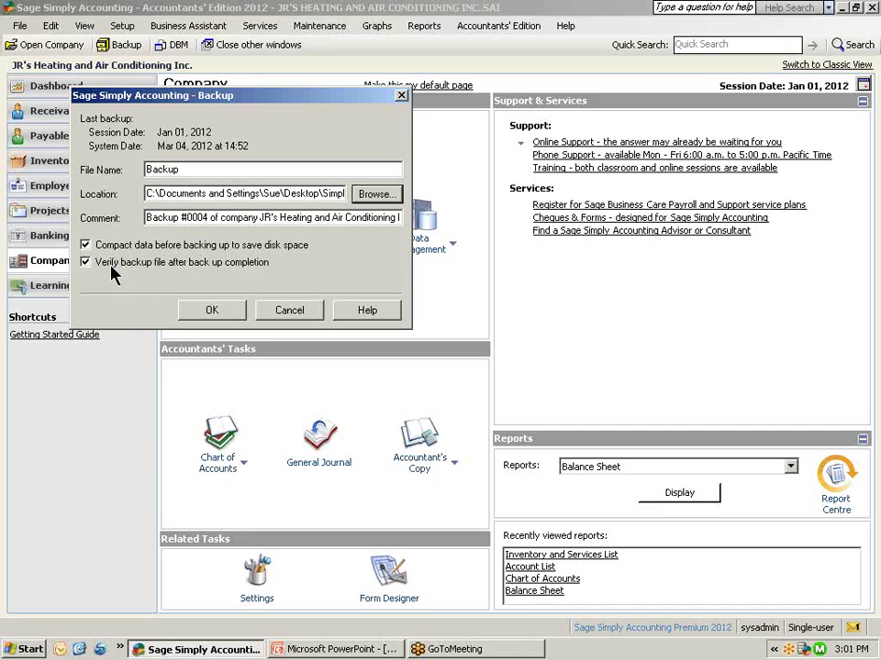
{"action": "left_click", "coordinate": [200, 174]}
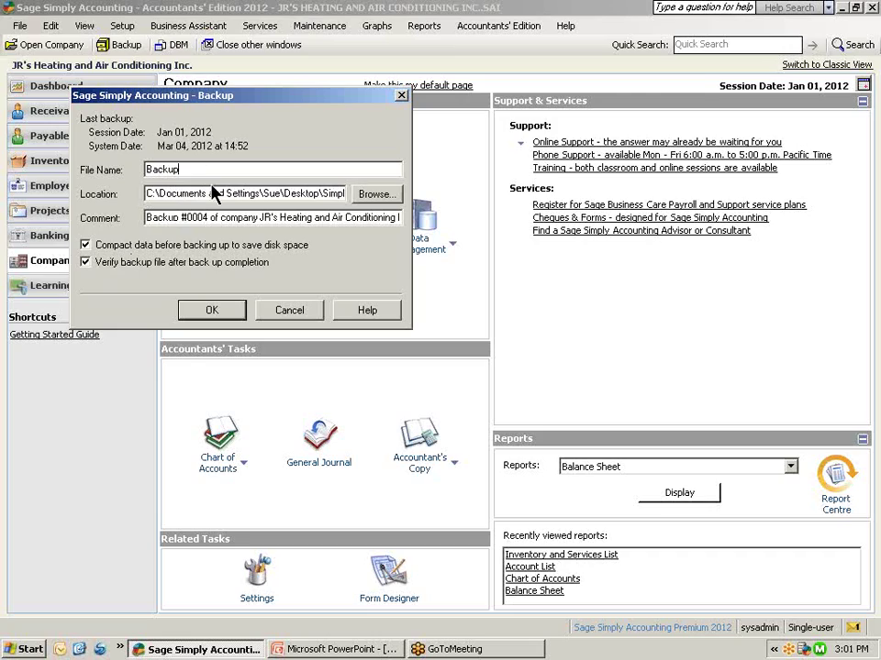
{"action": "left_click", "coordinate": [226, 310]}
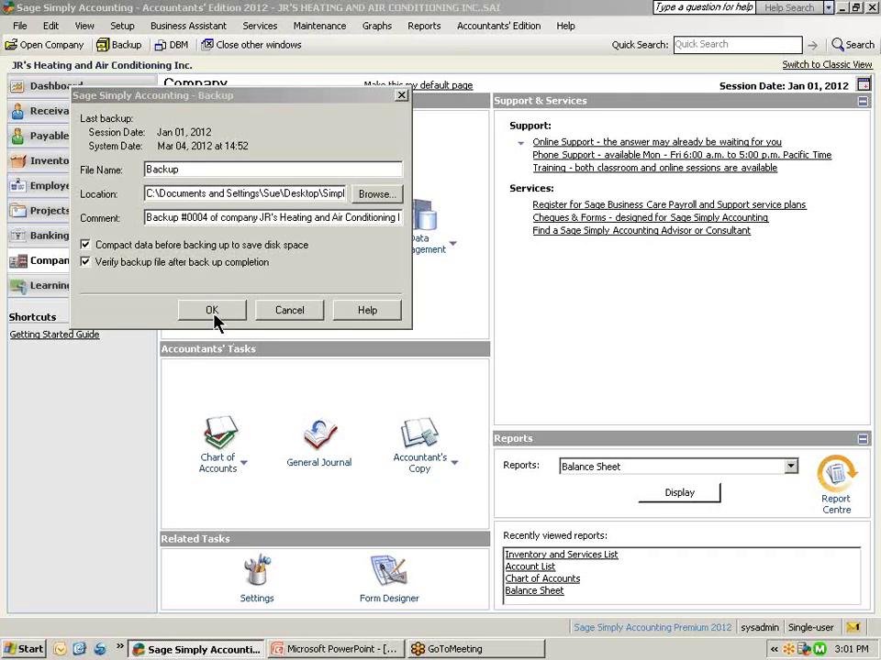
{"action": "left_click", "coordinate": [212, 311]}
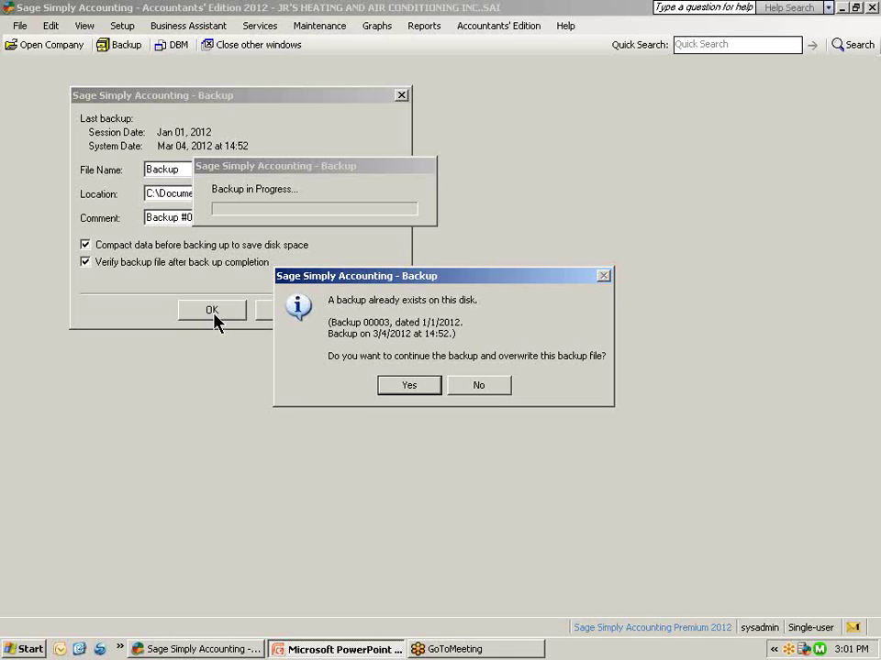
{"action": "left_click", "coordinate": [474, 386]}
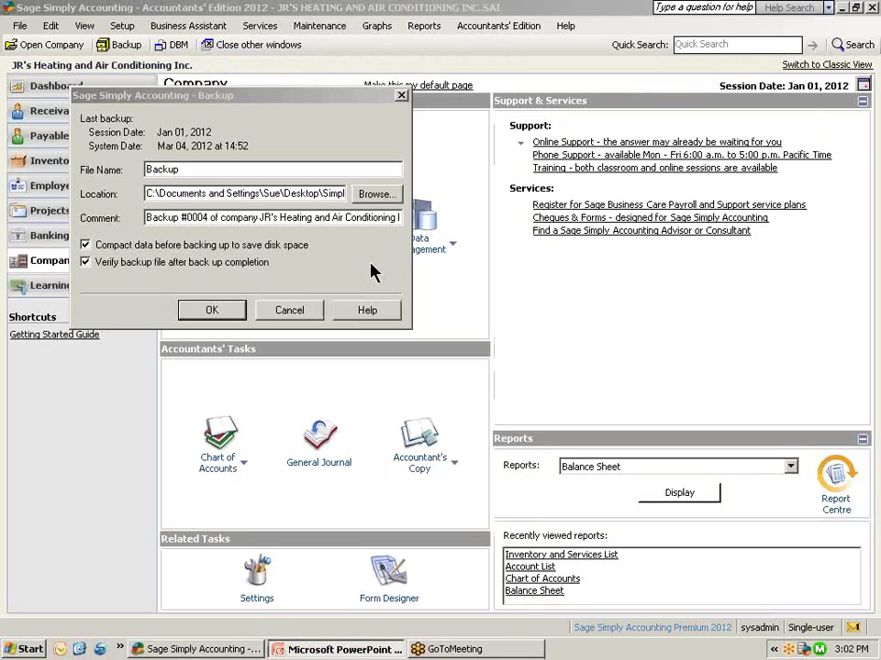
Rename the backup file to 'JR's Heating, Jan 02, 2012'.
{"action": "double_click", "coordinate": [223, 170]}
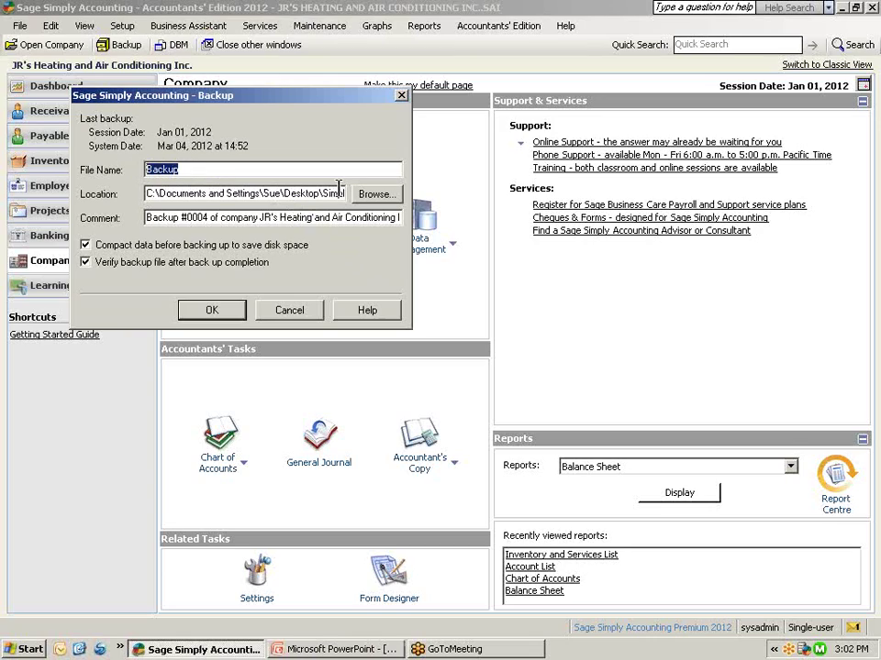
{"action": "type", "text": "JR's"}
{"action": "type", "text": " Heatin"}
{"action": "type", "text": "g."}
{"action": "type", "text": " Jan "}
{"action": "type", "text": "02,2"}
{"action": "type", "text": "012"}
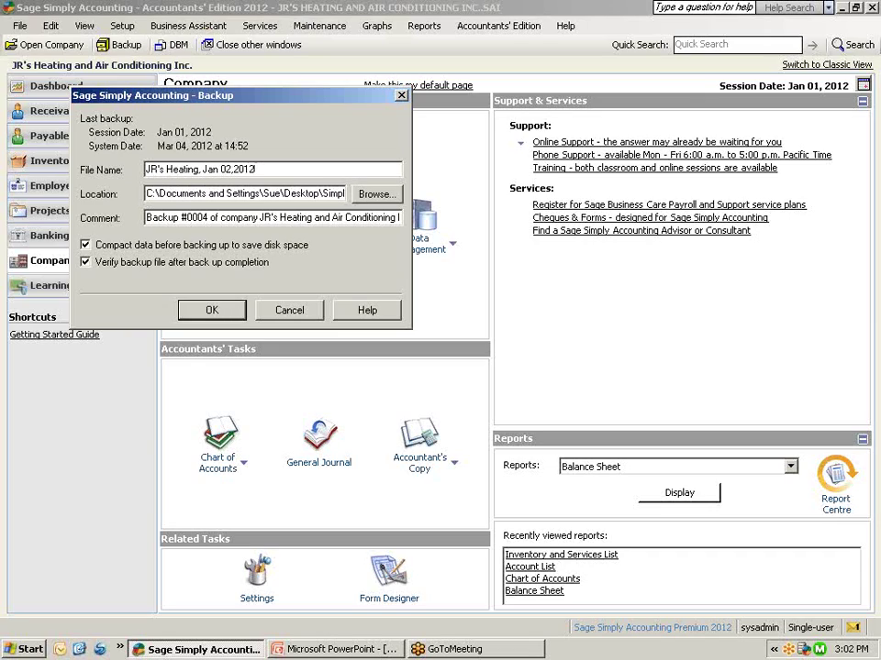
{"action": "left_click", "coordinate": [235, 168]}
Set the backup location to the Backups folder.
{"action": "left_click", "coordinate": [374, 194]}
{"action": "left_click", "coordinate": [397, 365]}
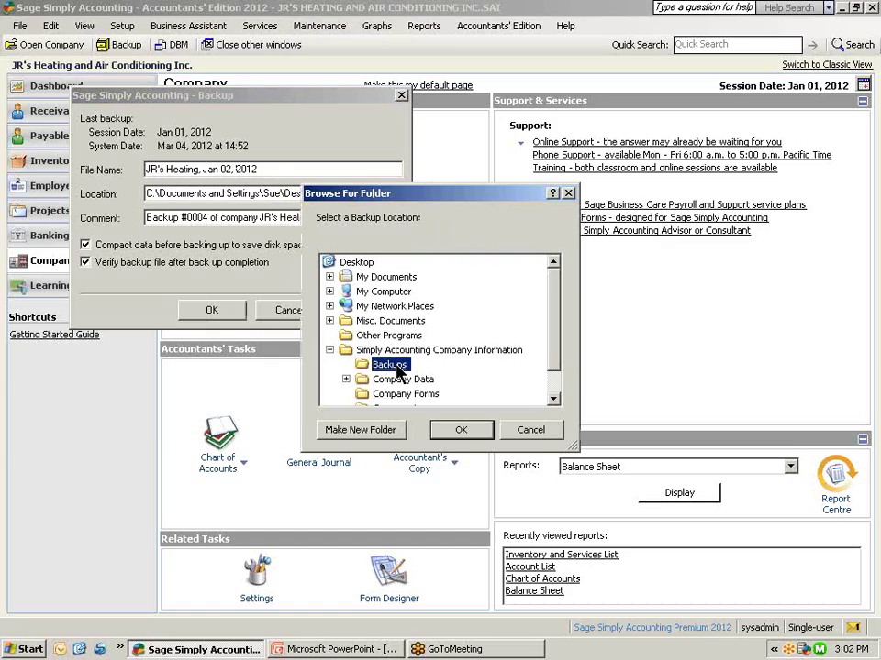
{"action": "left_click", "coordinate": [459, 432]}
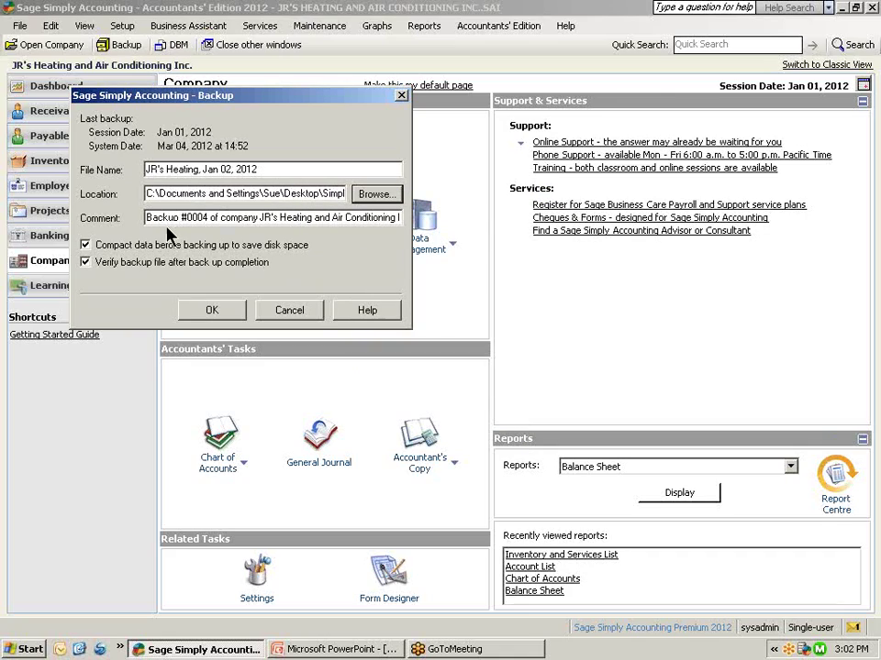
Run the 'JR's Heating, Jan 02, 2012' backup and close the completion message.
{"action": "left_click", "coordinate": [257, 218]}
{"action": "left_click", "coordinate": [213, 312]}
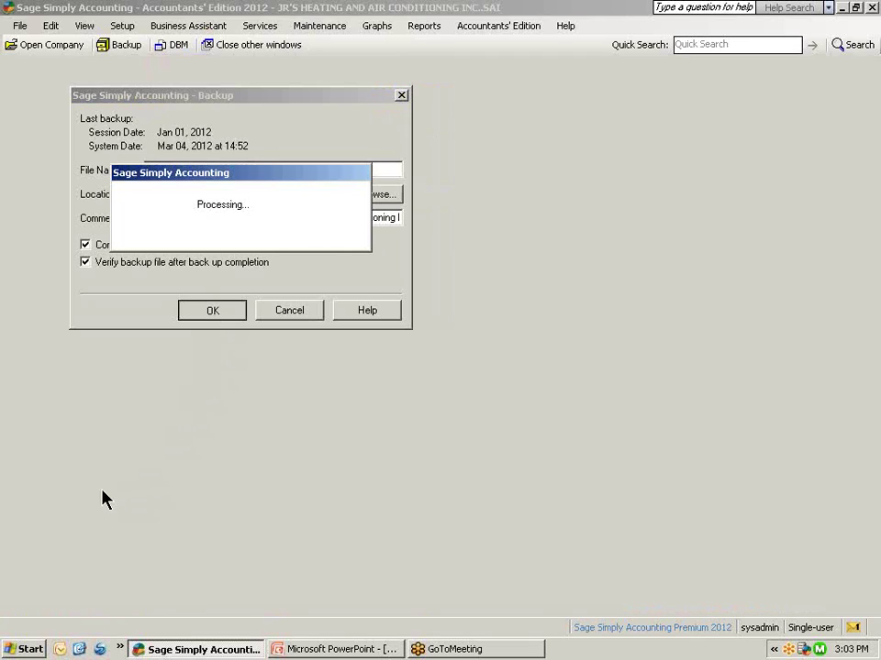
{"action": "left_click", "coordinate": [369, 259]}
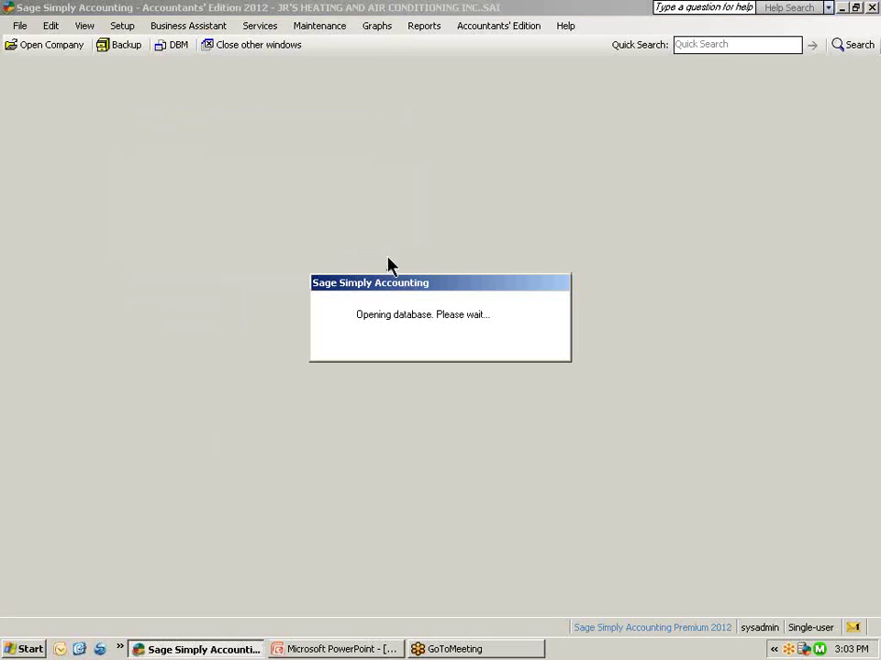